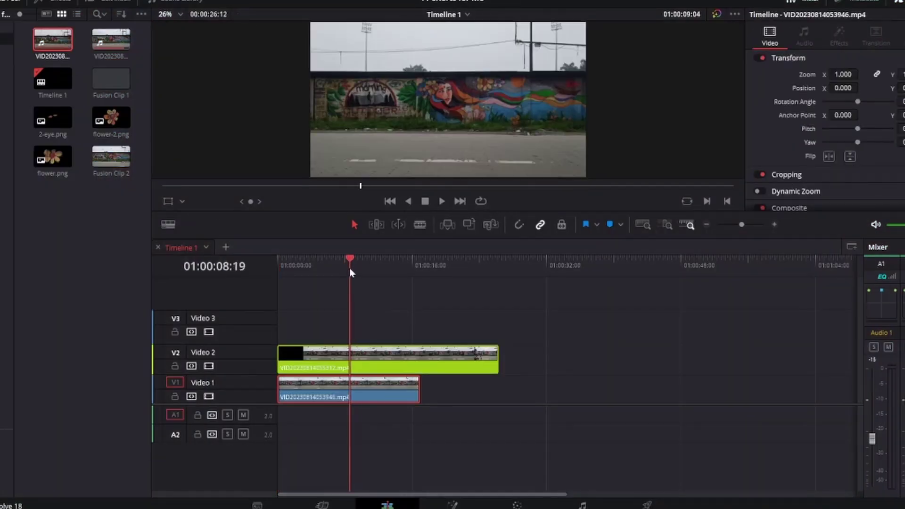
Combine the two stacked clips on Video 1 and Video 2 into one new Fusion clip and open it on the Fusion page
{"action": "left_click", "coordinate": [375, 370]}
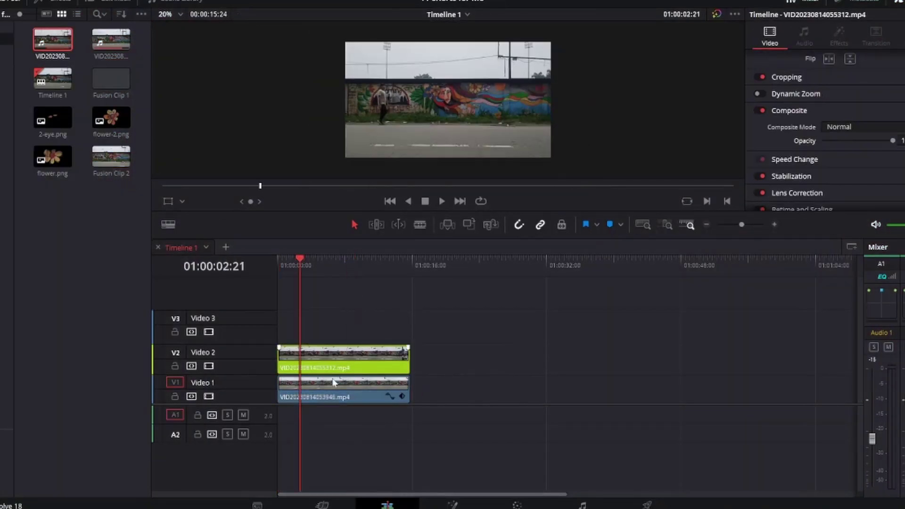
{"action": "left_click", "coordinate": [334, 382]}
{"action": "left_click", "coordinate": [357, 358], "text": "ctrl"}
{"action": "right_click", "coordinate": [364, 361]}
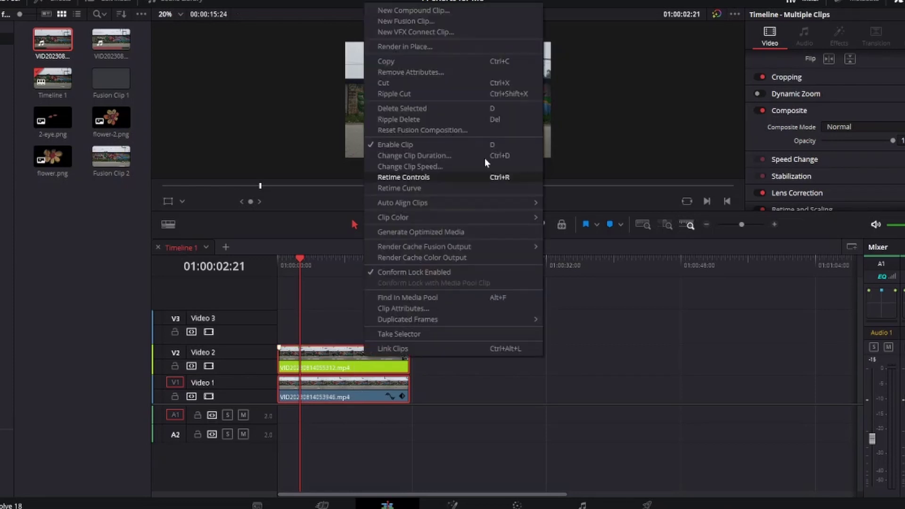
{"action": "left_click", "coordinate": [413, 21]}
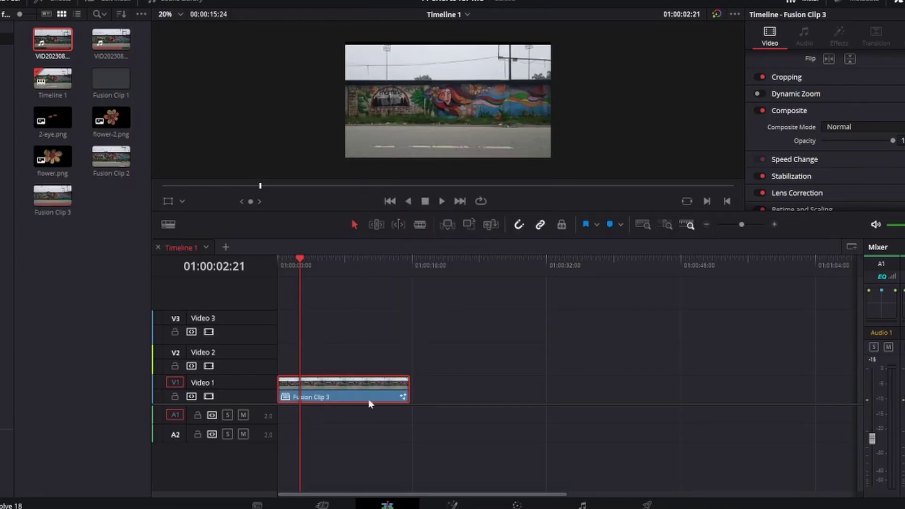
{"action": "left_click", "coordinate": [452, 505]}
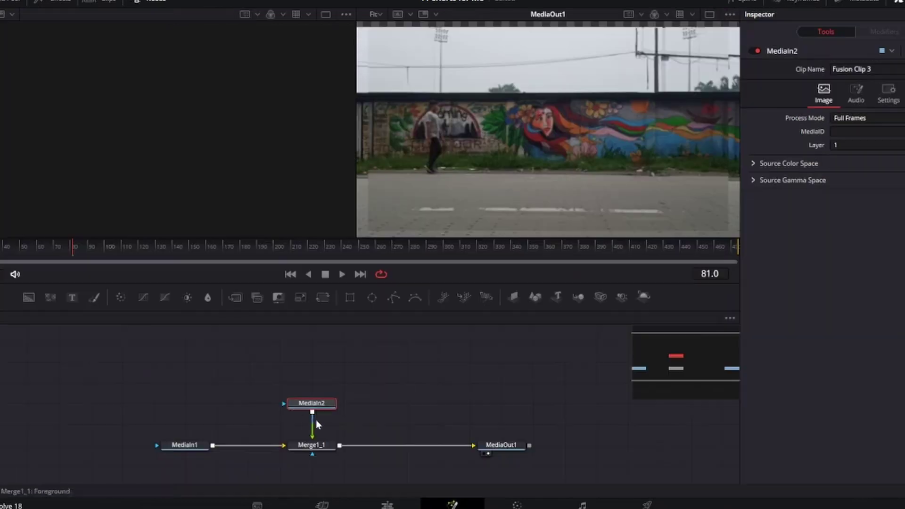
Examine the composition by viewing MediaIn2 and MediaIn1 in the two viewers and checking the Merge1_1 node that joins them
{"action": "left_click", "coordinate": [709, 14]}
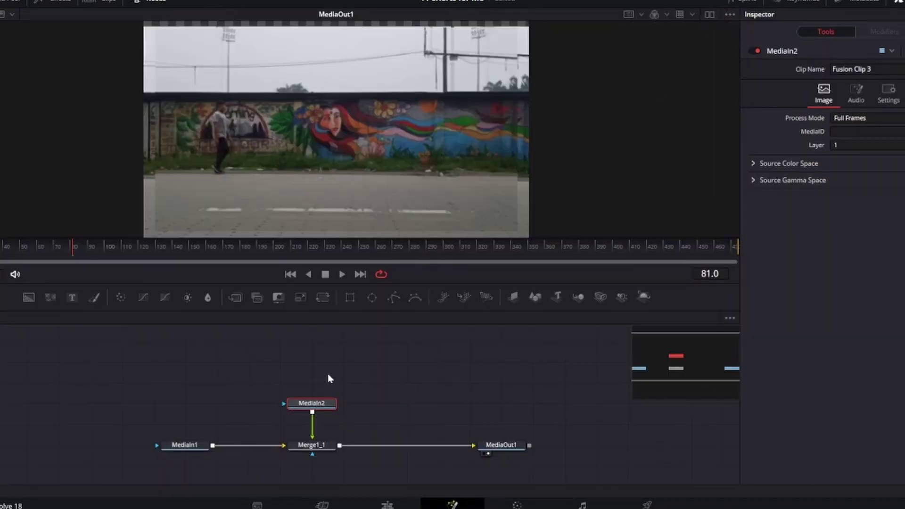
{"action": "left_click", "coordinate": [709, 14]}
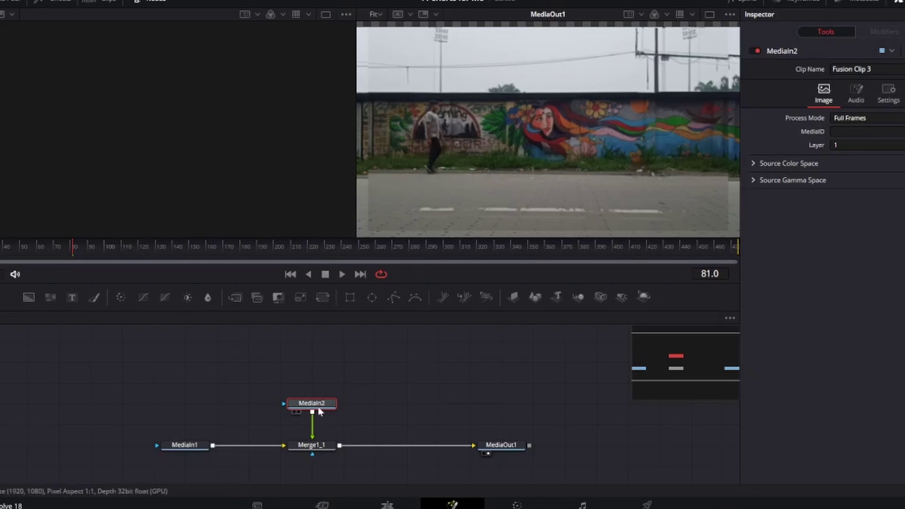
{"action": "key", "text": "1"}
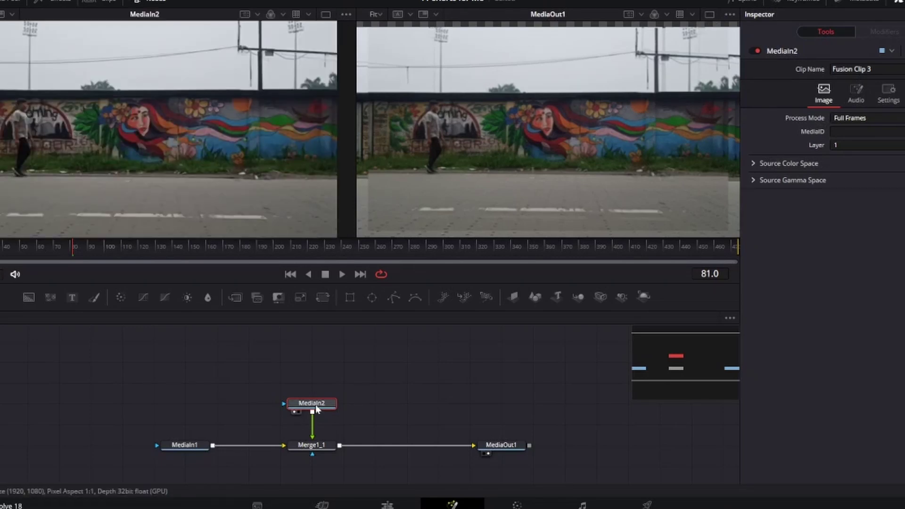
{"action": "left_click", "coordinate": [196, 447]}
{"action": "key", "text": "2"}
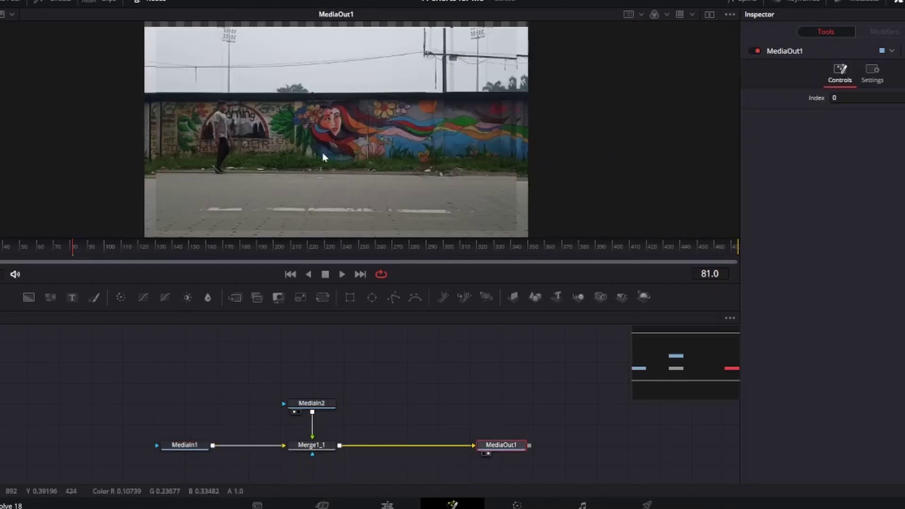
{"action": "left_click", "coordinate": [309, 445]}
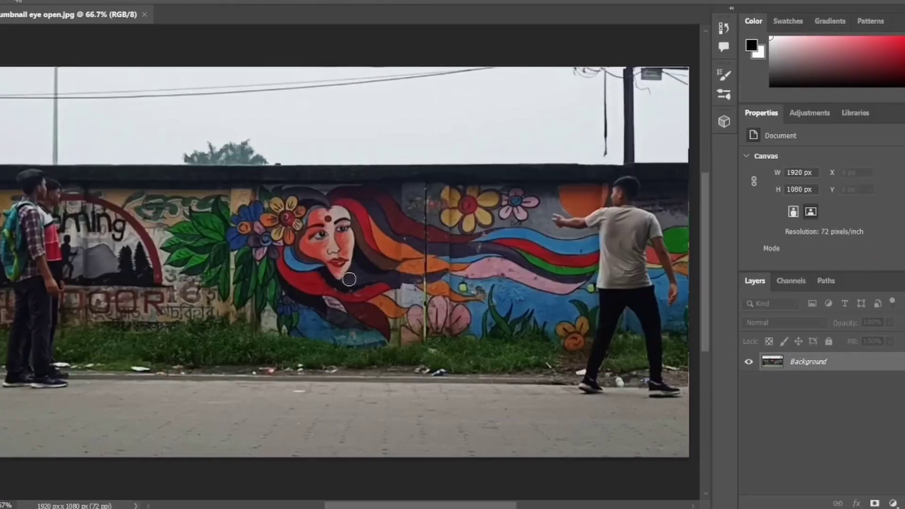
In Photoshop, crop the mural photo to the painted woman's face and surrounding flowers, at 770 x 533 px
{"action": "key", "text": "c"}
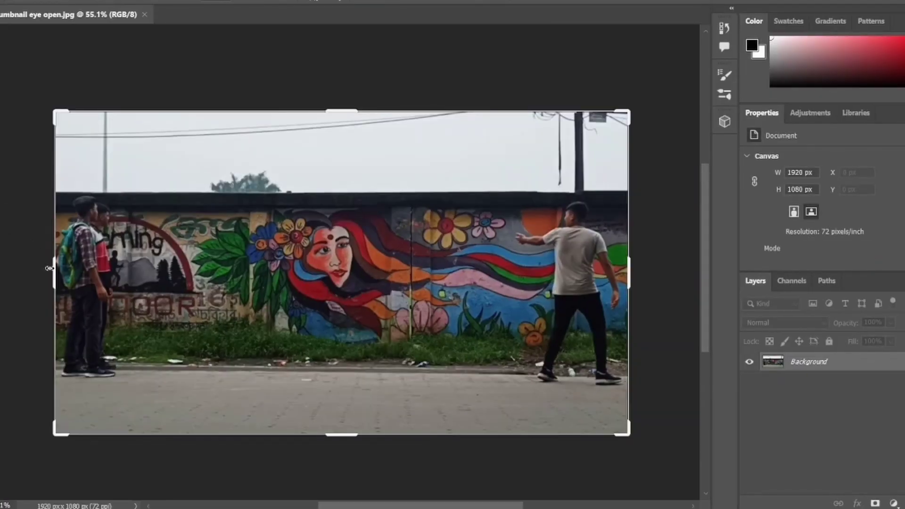
{"action": "left_click_drag", "start_coordinate": [55, 273], "coordinate": [135, 274]}
{"action": "left_click_drag", "start_coordinate": [549, 276], "coordinate": [457, 282]}
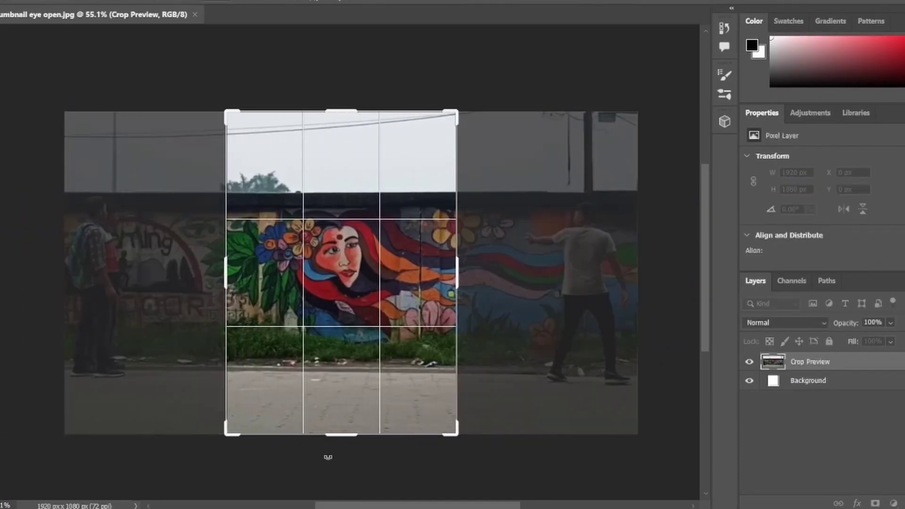
{"action": "left_click_drag", "start_coordinate": [344, 434], "coordinate": [350, 392]}
{"action": "left_click_drag", "start_coordinate": [341, 153], "coordinate": [339, 198]}
{"action": "key", "text": "Return"}
Add a new blank layer and set the Brush foreground colour to a skin tone sampled from the painted face
{"action": "scroll", "coordinate": [386, 212], "scroll_direction": "up", "scroll_amount": 6}
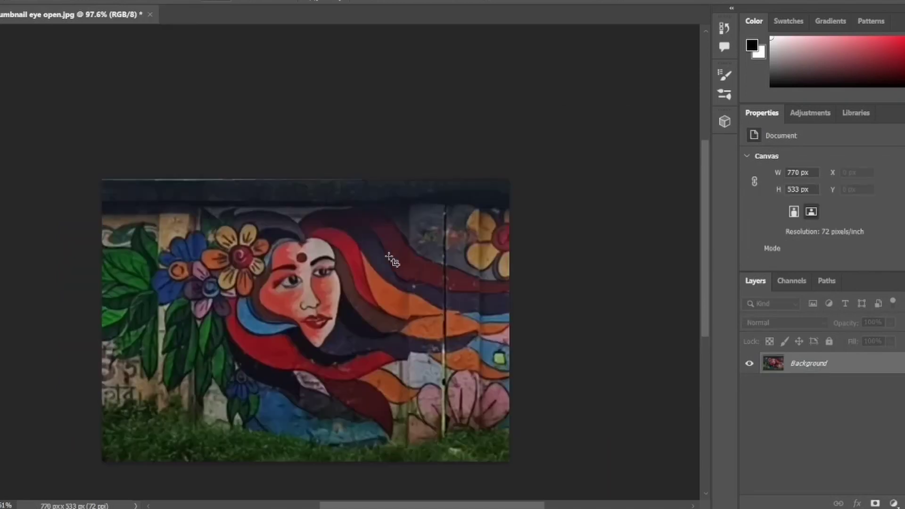
{"action": "left_click_drag", "start_coordinate": [371, 294], "coordinate": [422, 210]}
{"action": "key", "text": "ctrl+shift+alt+n"}
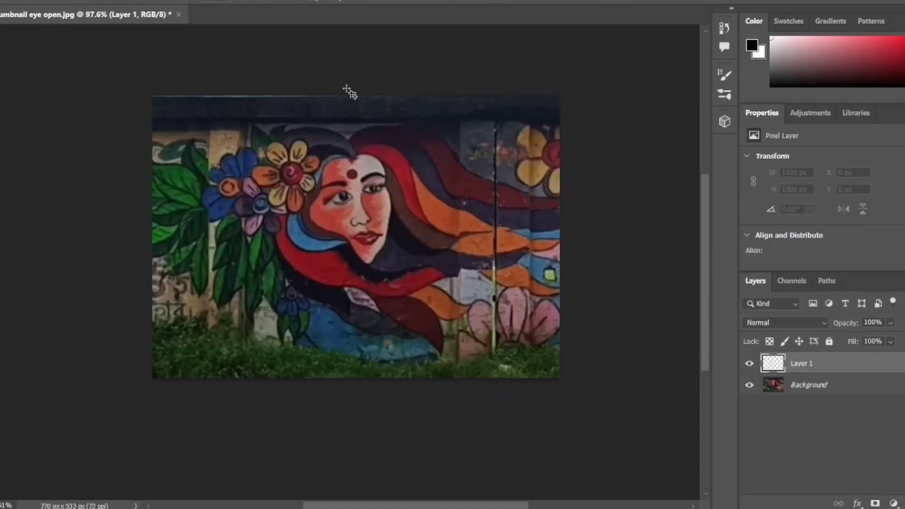
{"action": "scroll", "coordinate": [357, 203], "scroll_direction": "up", "scroll_amount": 3}
{"action": "key", "text": "b"}
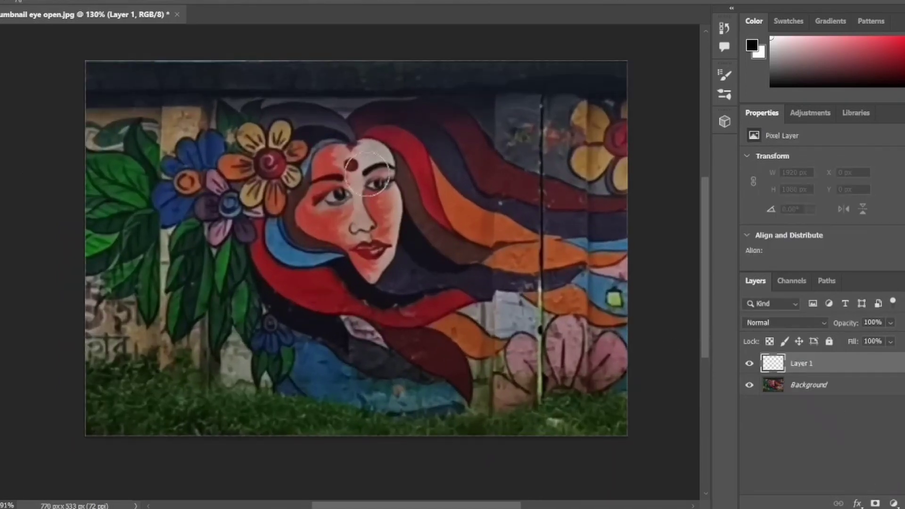
{"action": "left_click", "coordinate": [752, 46]}
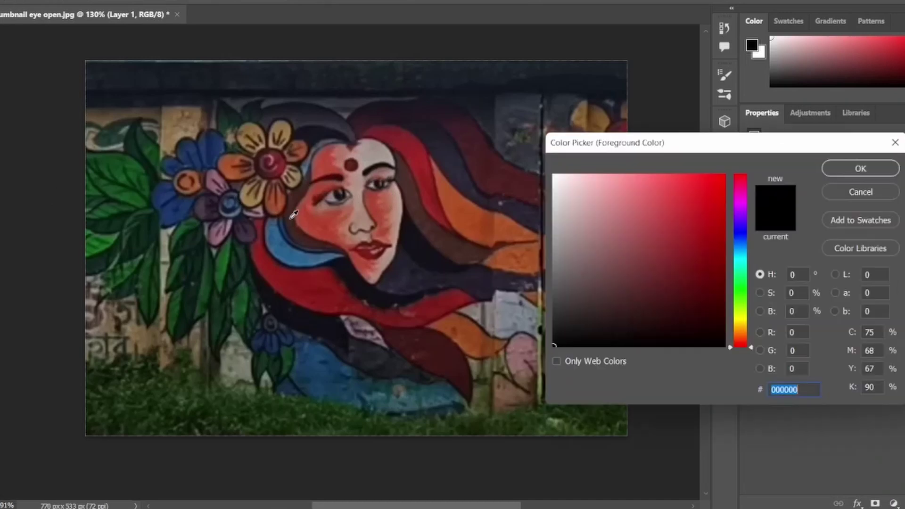
{"action": "left_click", "coordinate": [353, 209]}
{"action": "left_click", "coordinate": [861, 168]}
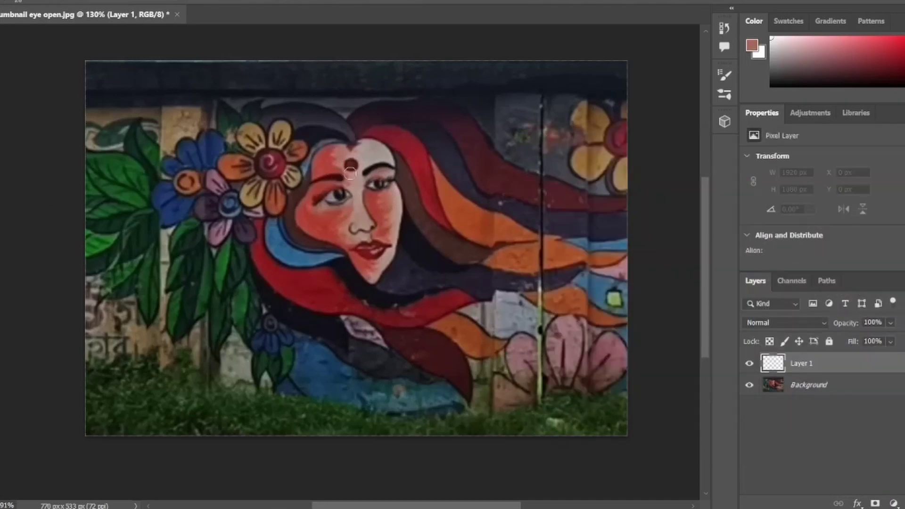
Paint skin-coloured eyelids over both painted eyes on Layer 1, and reset the colours to black for the lash lines
{"action": "scroll", "coordinate": [350, 173], "scroll_direction": "up", "scroll_amount": 1}
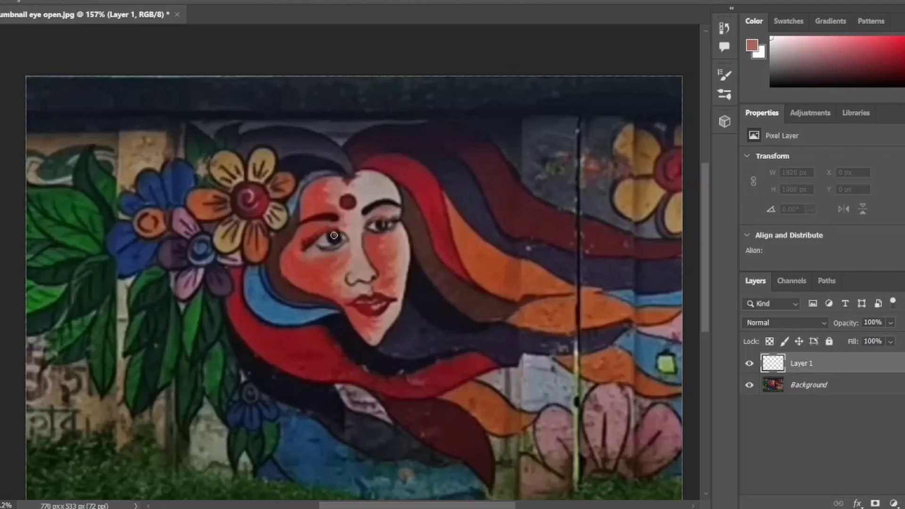
{"action": "right_click", "coordinate": [334, 236], "text": "alt"}
{"action": "mouse_move", "coordinate": [344, 243]}
{"action": "left_mouse_down"}
{"action": "mouse_move", "coordinate": [317, 243]}
{"action": "mouse_move", "coordinate": [337, 244]}
{"action": "left_mouse_up"}
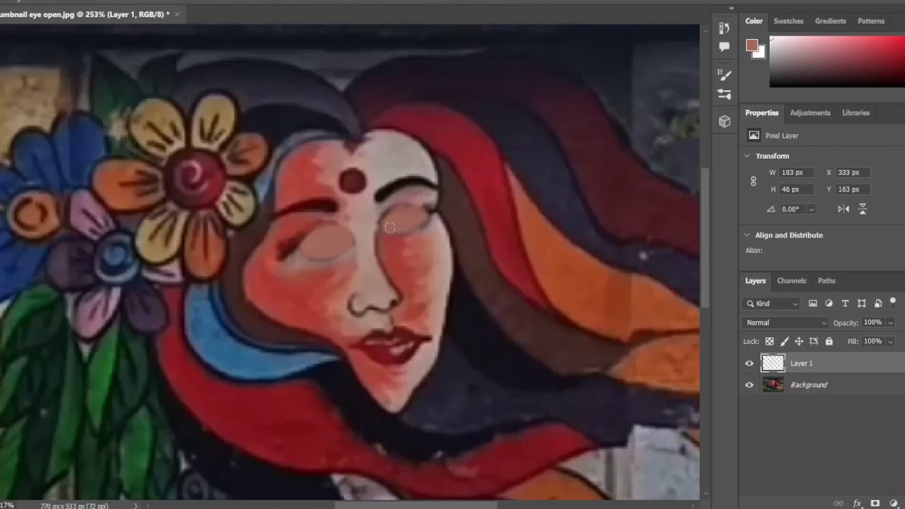
{"action": "left_click_drag", "start_coordinate": [413, 218], "coordinate": [383, 226]}
{"action": "key", "text": "d"}
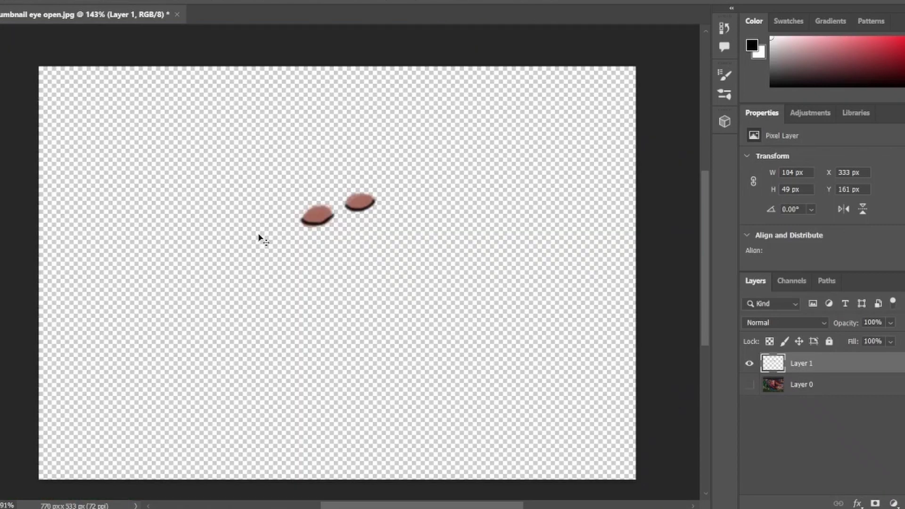
Export the eyelid artwork for web as a transparent PNG-24 named 01 in the my creation folder
{"action": "key", "text": "ctrl+alt+shift+s"}
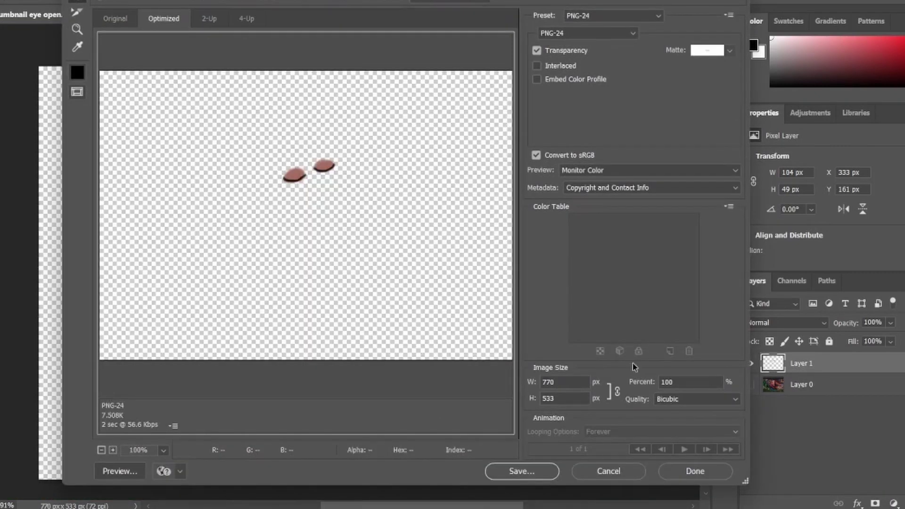
{"action": "left_click", "coordinate": [522, 471]}
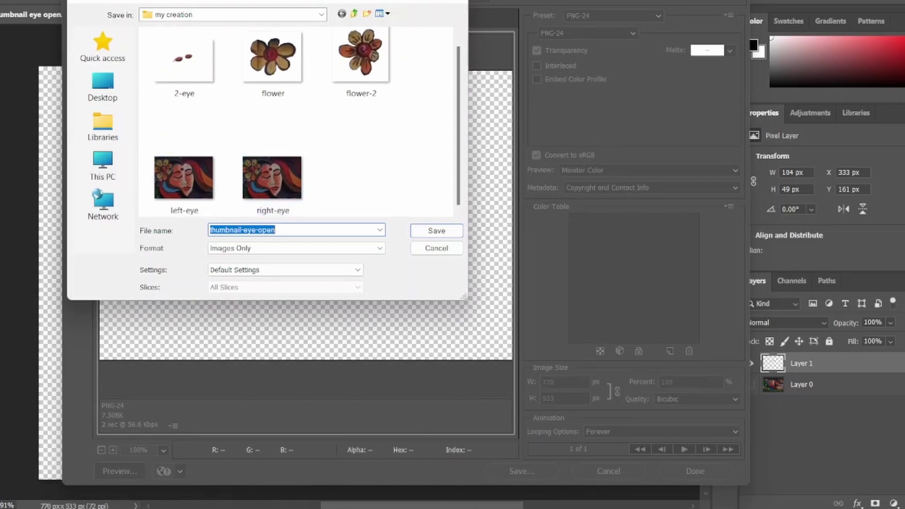
{"action": "left_click", "coordinate": [299, 231]}
{"action": "type", "text": "01"}
{"action": "left_click", "coordinate": [436, 231]}
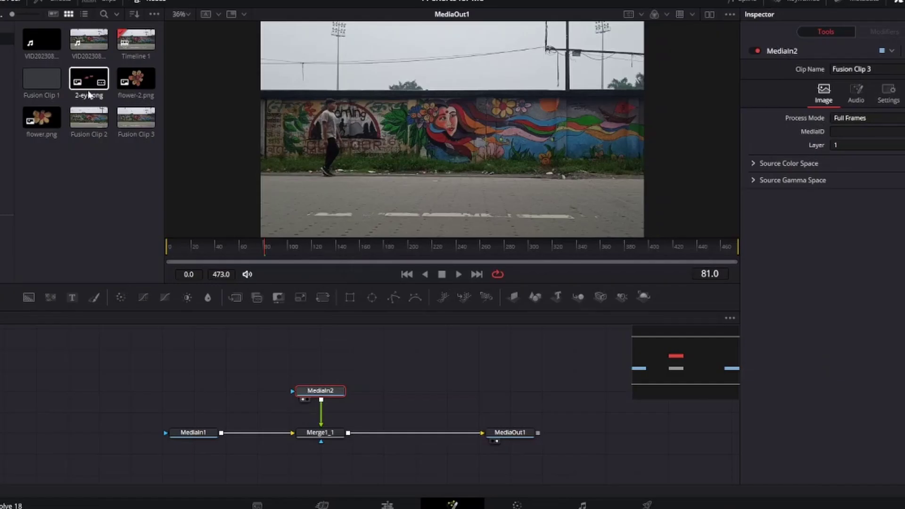
In DaVinci Resolve, merge 2-eye.png into the composition between Merge1_1 and MediaOut1 and move it onto the mural face
{"action": "left_click_drag", "start_coordinate": [88, 94], "coordinate": [348, 434]}
{"action": "scroll", "coordinate": [420, 108], "scroll_direction": "up", "scroll_amount": 2}
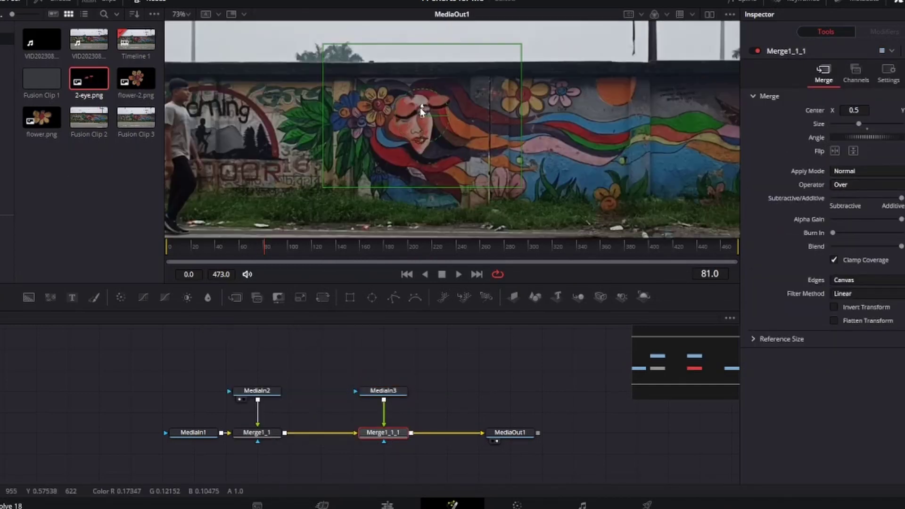
{"action": "left_click_drag", "start_coordinate": [420, 108], "coordinate": [420, 112]}
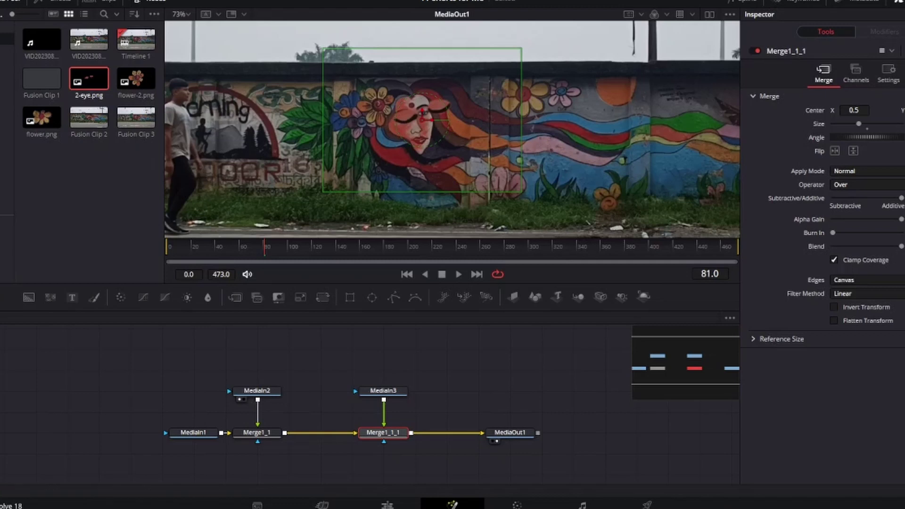
{"action": "left_click_drag", "start_coordinate": [433, 126], "coordinate": [426, 129]}
Shrink the eyelid overlay and fine-tune its position so it covers both painted eyes, with centre X at 0.489391
{"action": "left_click_drag", "start_coordinate": [858, 123], "coordinate": [847, 124]}
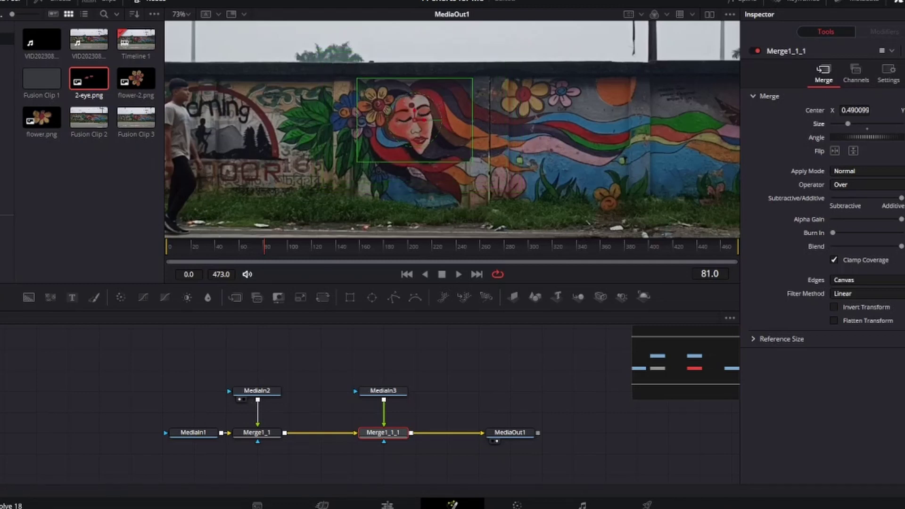
{"action": "scroll", "coordinate": [508, 168], "scroll_direction": "up", "scroll_amount": 3}
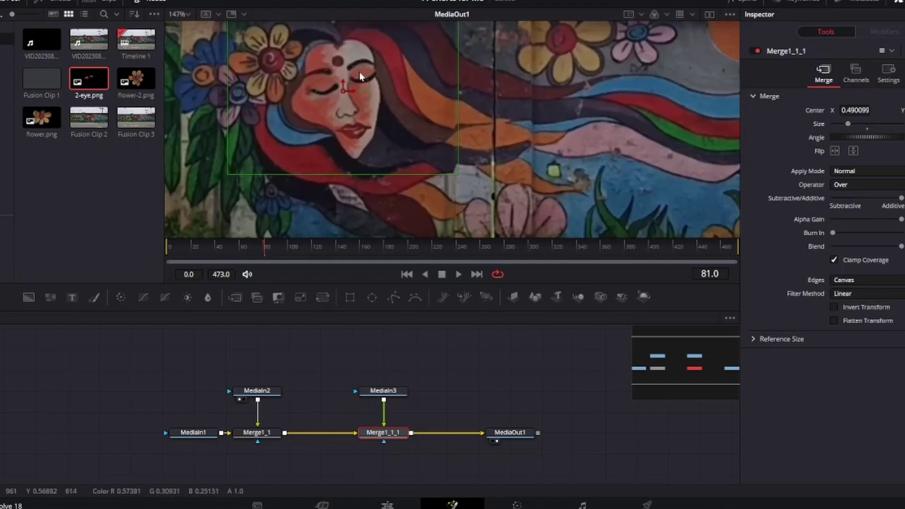
{"action": "left_click_drag", "start_coordinate": [343, 86], "coordinate": [343, 89]}
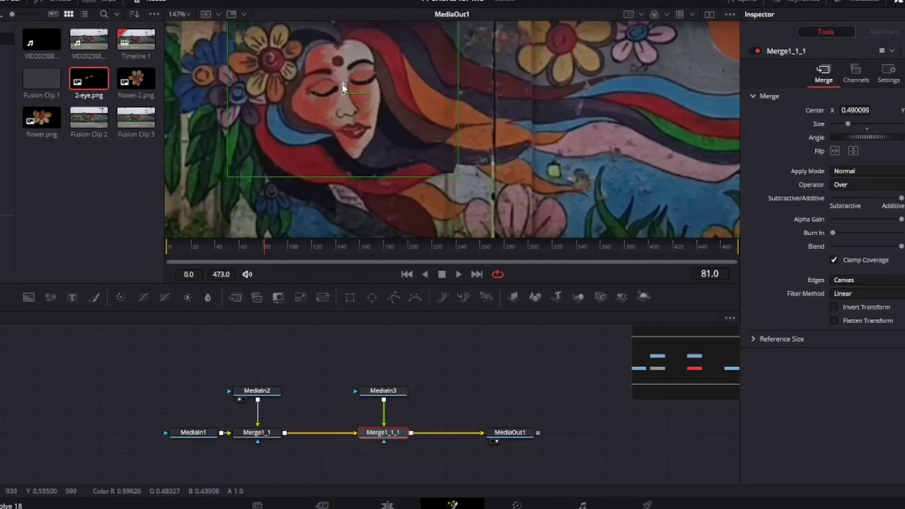
{"action": "scroll", "coordinate": [412, 78], "scroll_direction": "down", "scroll_amount": 2}
{"action": "left_click_drag", "start_coordinate": [498, 115], "coordinate": [494, 127]}
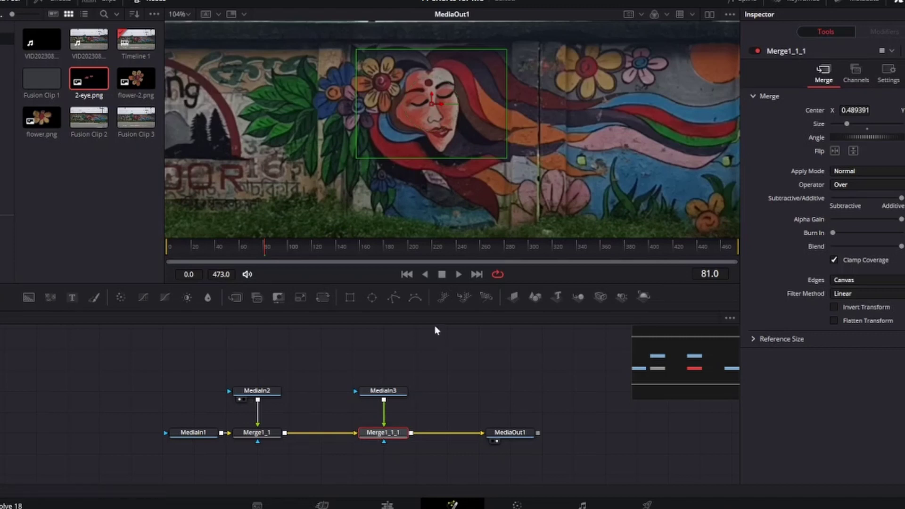
Add a Polygon mask to the eyelid merge and trace a closed outline around the mural face's eye nearest the flowers
{"action": "left_click", "coordinate": [394, 298]}
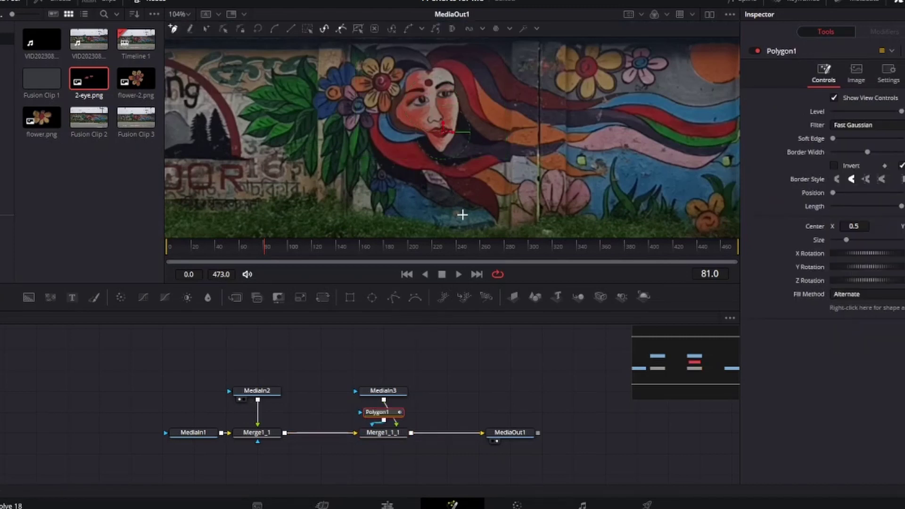
{"action": "scroll", "coordinate": [436, 138], "scroll_direction": "up", "scroll_amount": 2}
{"action": "left_click_drag", "start_coordinate": [435, 138], "coordinate": [449, 191]}
{"action": "left_click_drag", "start_coordinate": [463, 287], "coordinate": [452, 345]}
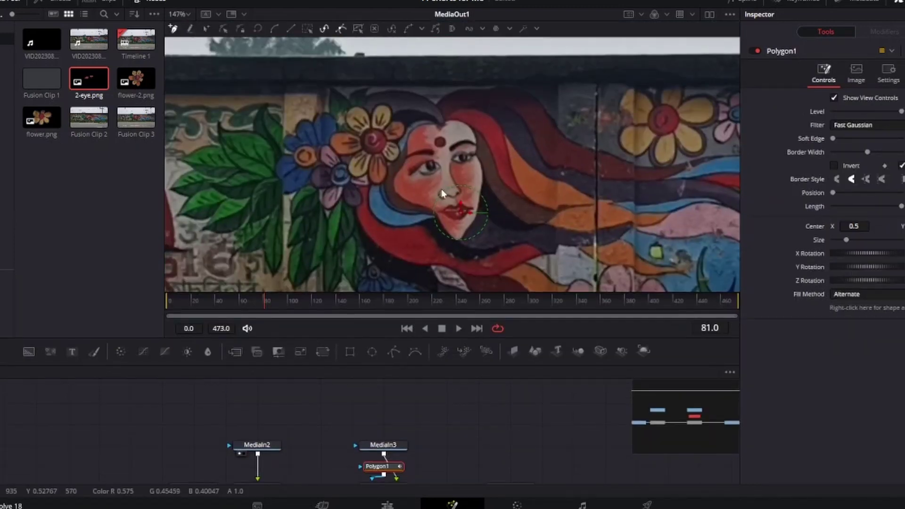
{"action": "scroll", "coordinate": [436, 178], "scroll_direction": "up", "scroll_amount": 2}
{"action": "left_click", "coordinate": [401, 169]}
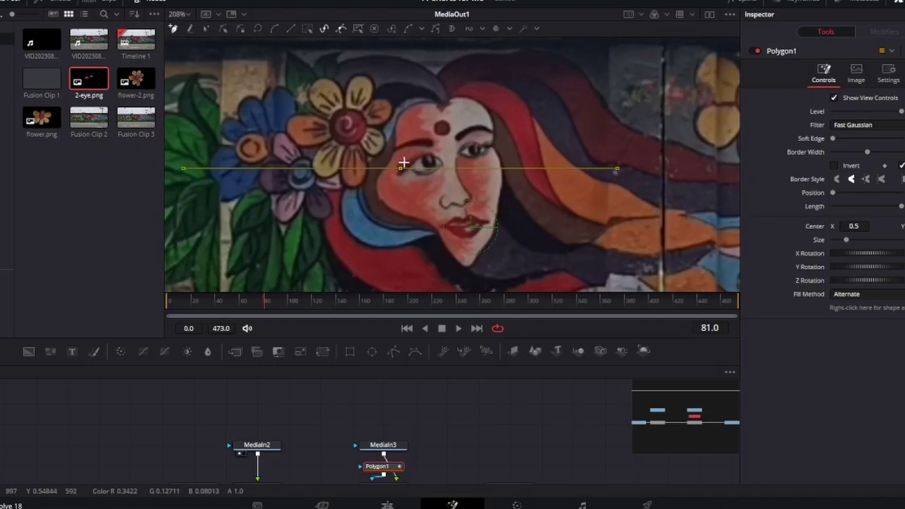
{"action": "left_click", "coordinate": [408, 161]}
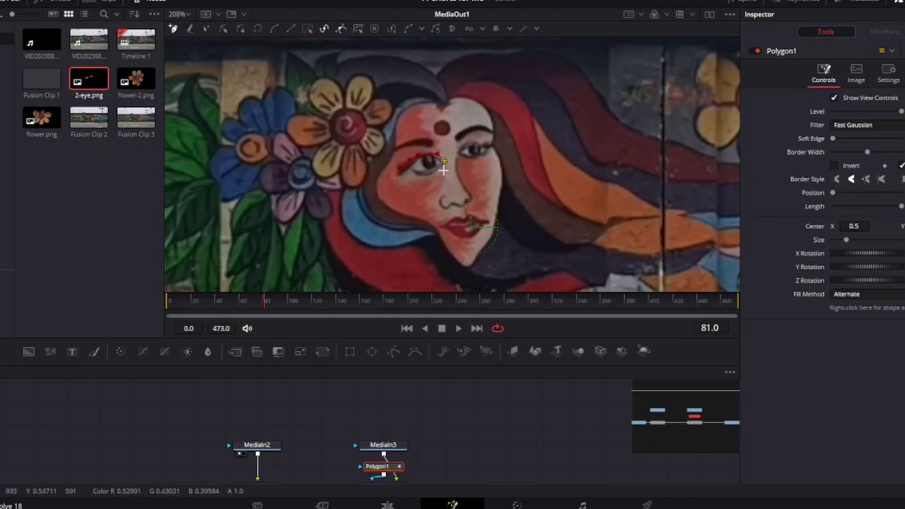
{"action": "left_click", "coordinate": [402, 168]}
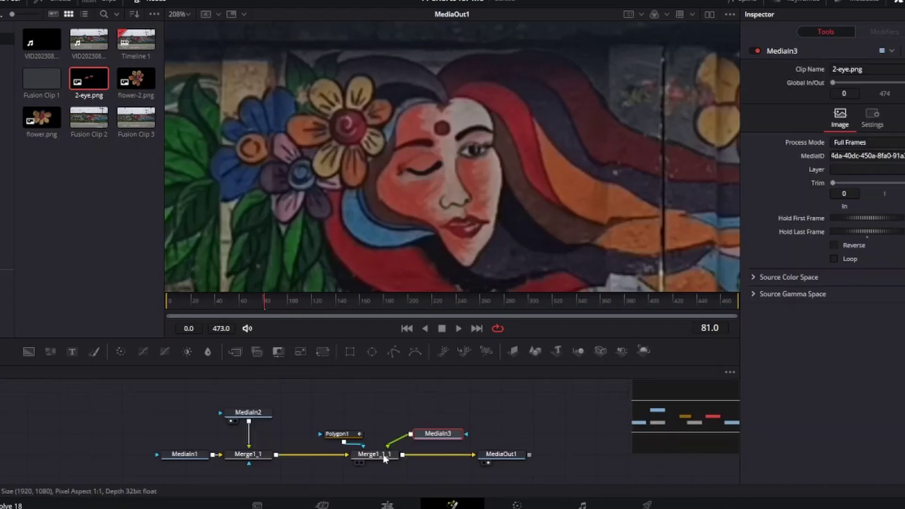
Add a second Polygon mask to Merge1_1_1 and trace a closed outline around the mural face's other eye
{"action": "left_click", "coordinate": [384, 457]}
{"action": "left_click", "coordinate": [393, 352]}
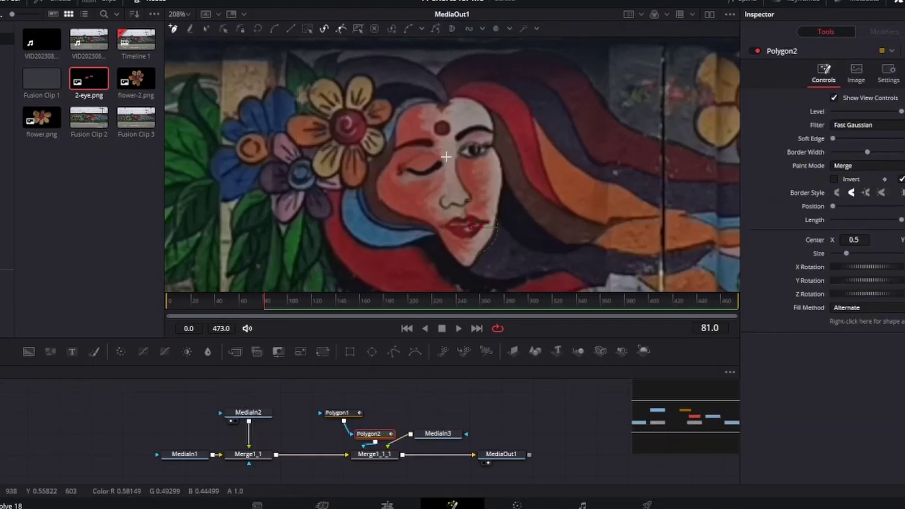
{"action": "left_click", "coordinate": [459, 148]}
{"action": "left_click", "coordinate": [477, 136]}
{"action": "left_click", "coordinate": [494, 149]}
{"action": "left_click", "coordinate": [495, 159]}
{"action": "left_click", "coordinate": [476, 162]}
{"action": "left_click", "coordinate": [459, 165]}
{"action": "left_click", "coordinate": [460, 149]}
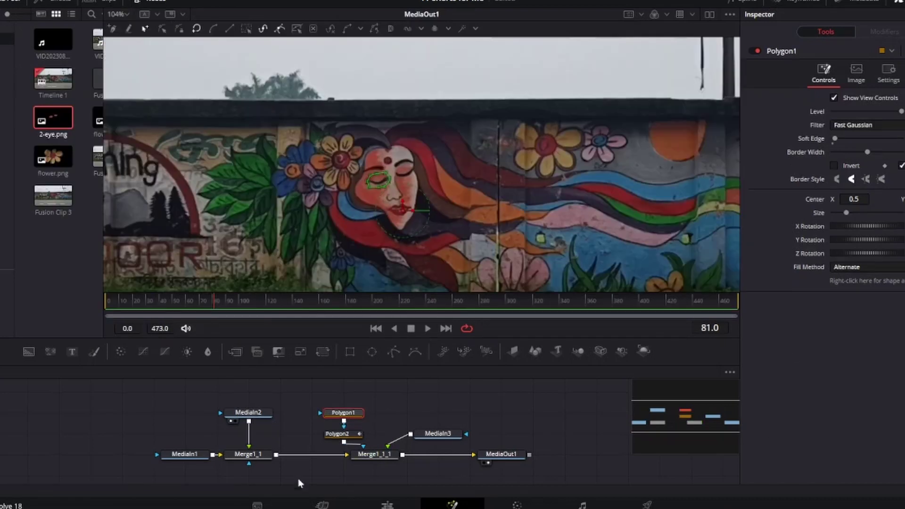
Keyframe the Center of both Polygon2 and Polygon1 at frame 0, with the masks over the closed eyelids
{"action": "left_click", "coordinate": [343, 433]}
{"action": "left_click_drag", "start_coordinate": [215, 301], "coordinate": [105, 307]}
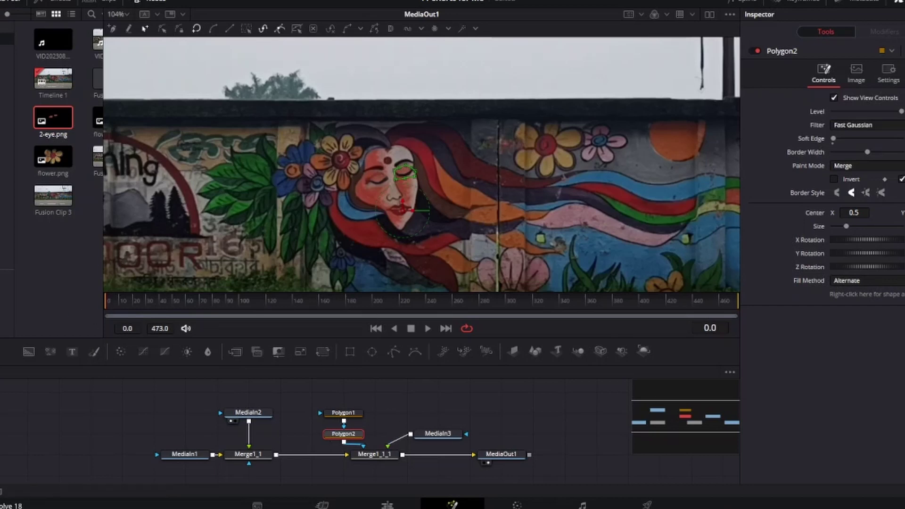
{"action": "left_click", "coordinate": [356, 412]}
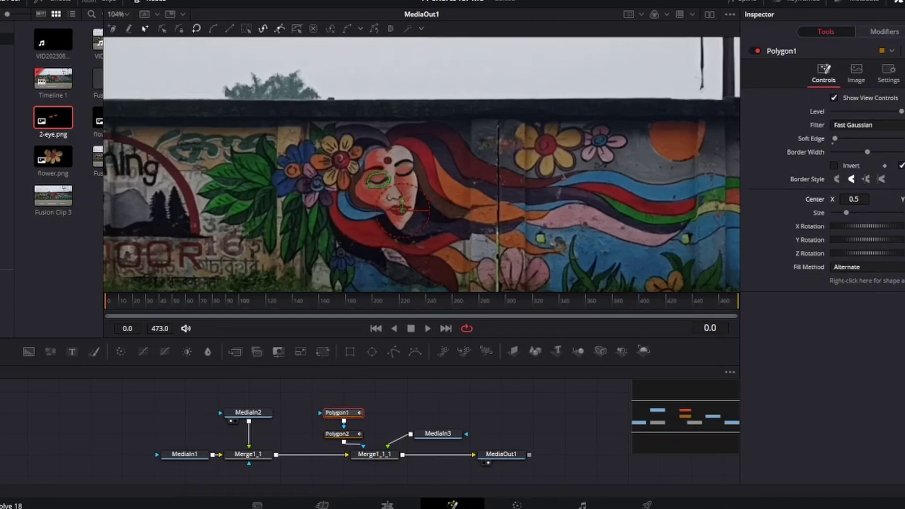
At frame 10, move the Polygon1 and Polygon2 masks up from the eyes to the eyebrows so the painted eyes show open
{"action": "left_click_drag", "start_coordinate": [115, 306], "coordinate": [119, 306]}
{"action": "left_click", "coordinate": [338, 434]}
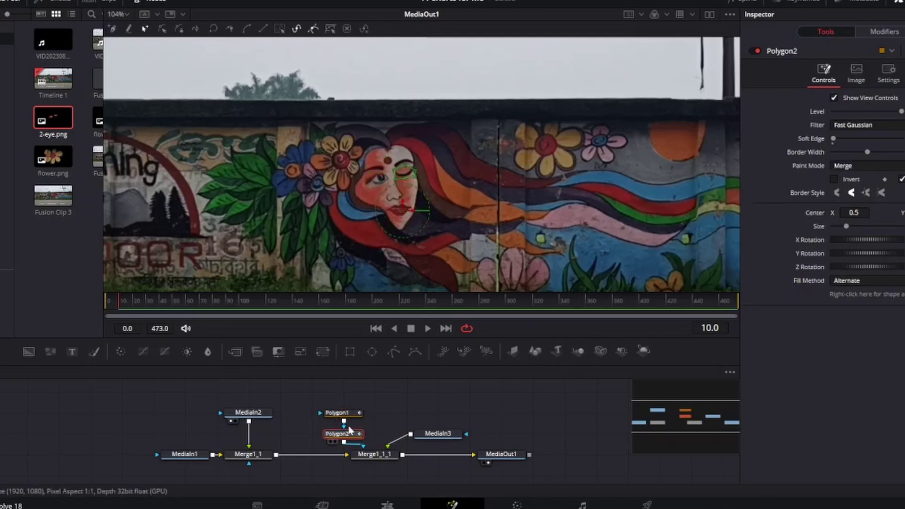
{"action": "left_click_drag", "start_coordinate": [403, 203], "coordinate": [403, 189]}
{"action": "scroll", "coordinate": [388, 169], "scroll_direction": "up", "scroll_amount": 2}
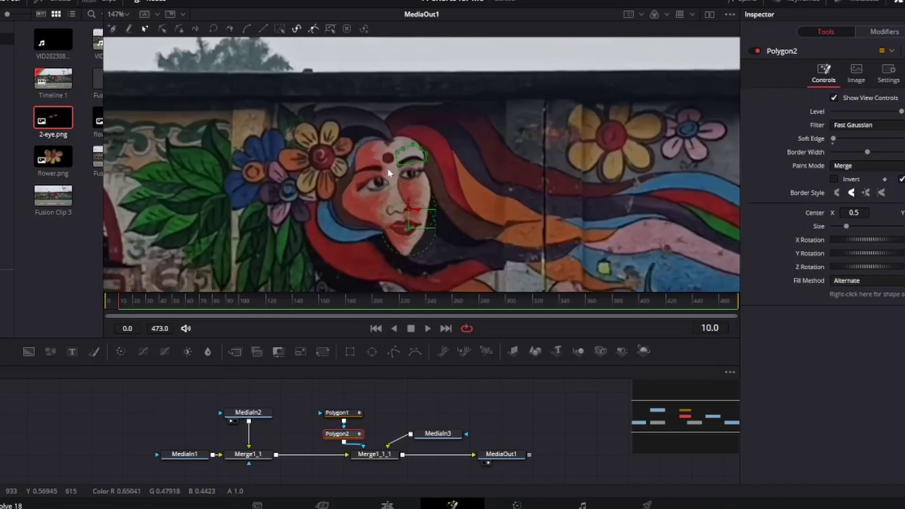
{"action": "scroll", "coordinate": [413, 201], "scroll_direction": "up", "scroll_amount": 1}
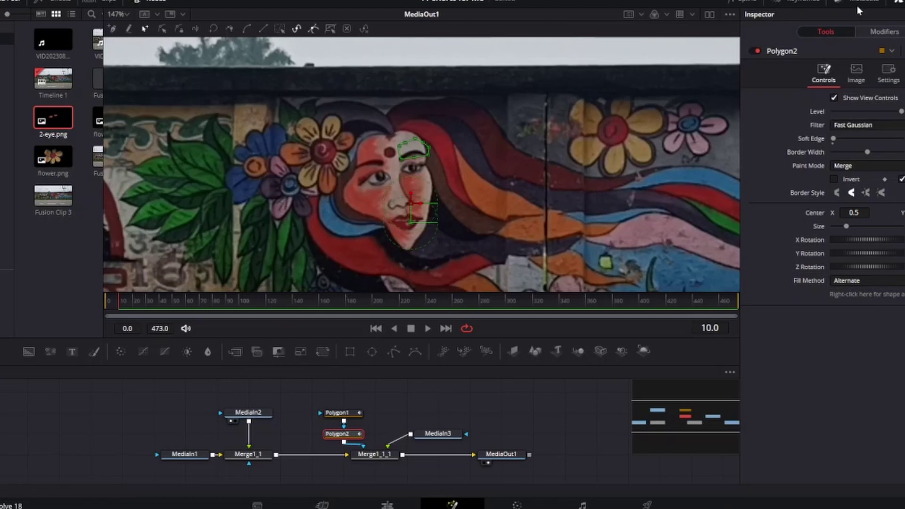
Open an enlarged Keyframes editor and expand the Polygon1 and Polygon2 tracks to expose their Center path keyframes
{"action": "left_click", "coordinate": [804, 1]}
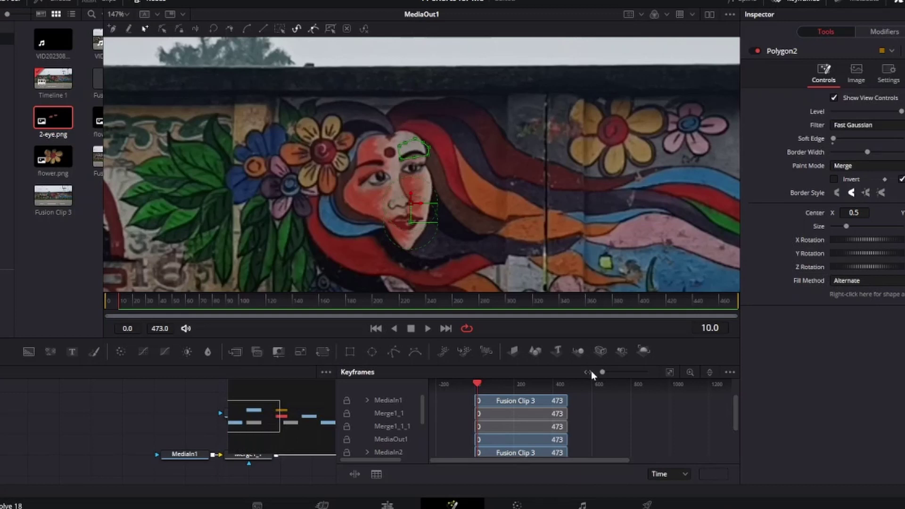
{"action": "left_click_drag", "start_coordinate": [578, 365], "coordinate": [578, 278]}
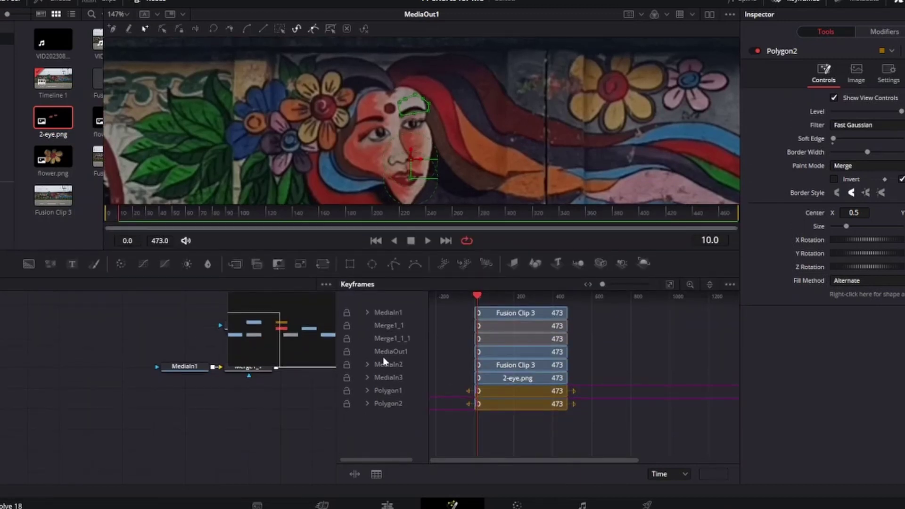
{"action": "left_click", "coordinate": [367, 391]}
{"action": "left_click", "coordinate": [367, 417]}
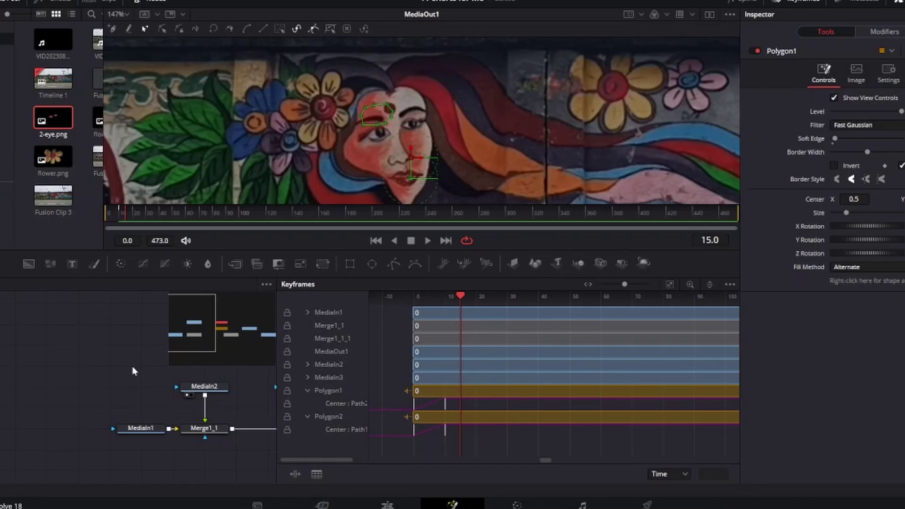
{"action": "left_click_drag", "start_coordinate": [132, 371], "coordinate": [0, 359]}
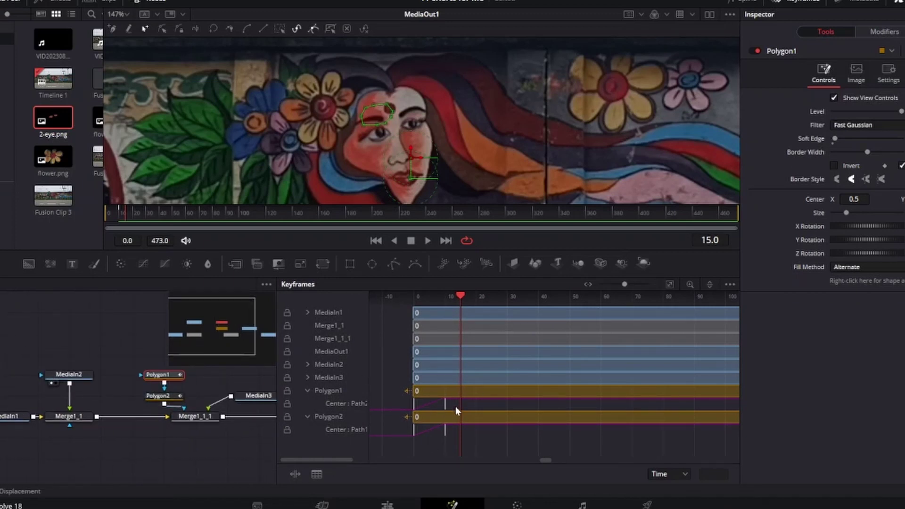
Copy the frame 0 and 10 Center keyframes of Polygon1 and of Polygon2, and paste each pair on its own track at frame 20
{"action": "left_click_drag", "start_coordinate": [455, 407], "coordinate": [405, 403]}
{"action": "left_click_drag", "start_coordinate": [462, 296], "coordinate": [476, 304]}
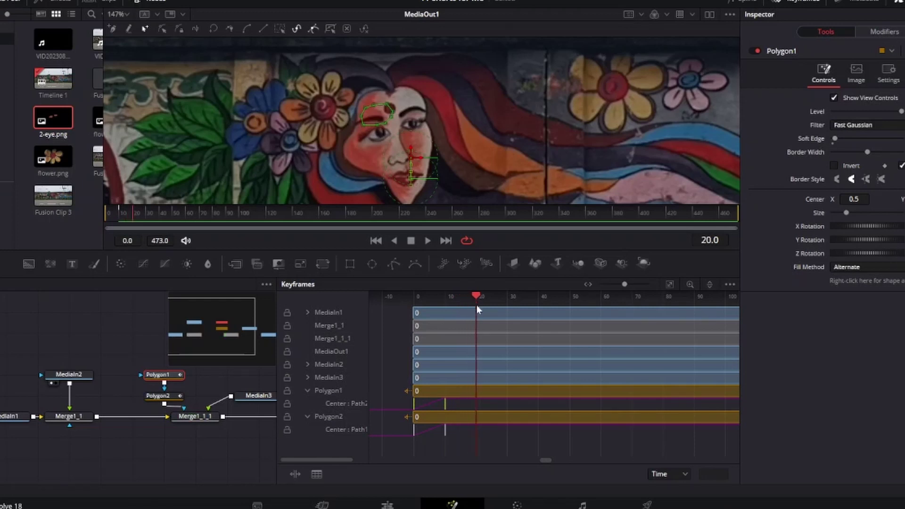
{"action": "left_click", "coordinate": [493, 404]}
{"action": "key", "text": "ctrl+v"}
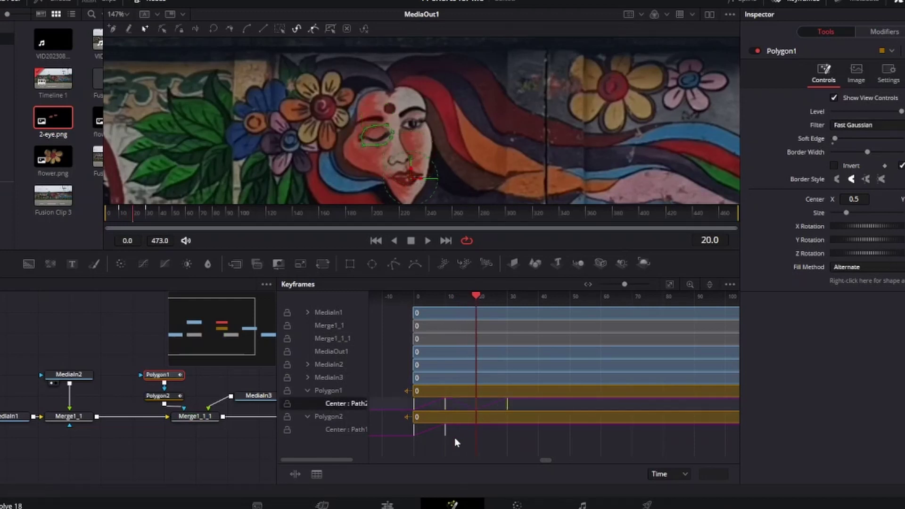
{"action": "left_click_drag", "start_coordinate": [457, 437], "coordinate": [408, 426]}
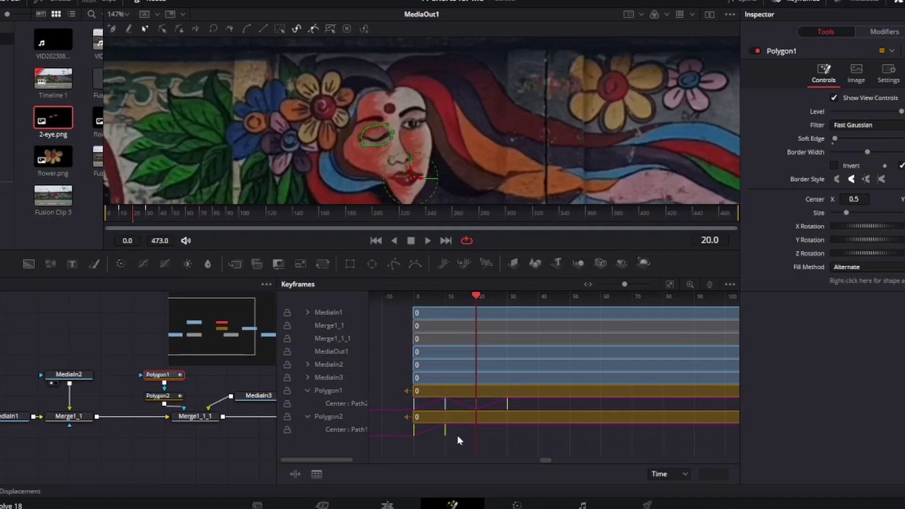
{"action": "left_click", "coordinate": [504, 432]}
{"action": "key", "text": "ctrl+v"}
Paste the Center keyframe pair again at frame 40 on both Polygon tracks and continue the same blink pattern up to frame 150
{"action": "left_click_drag", "start_coordinate": [475, 306], "coordinate": [510, 310]}
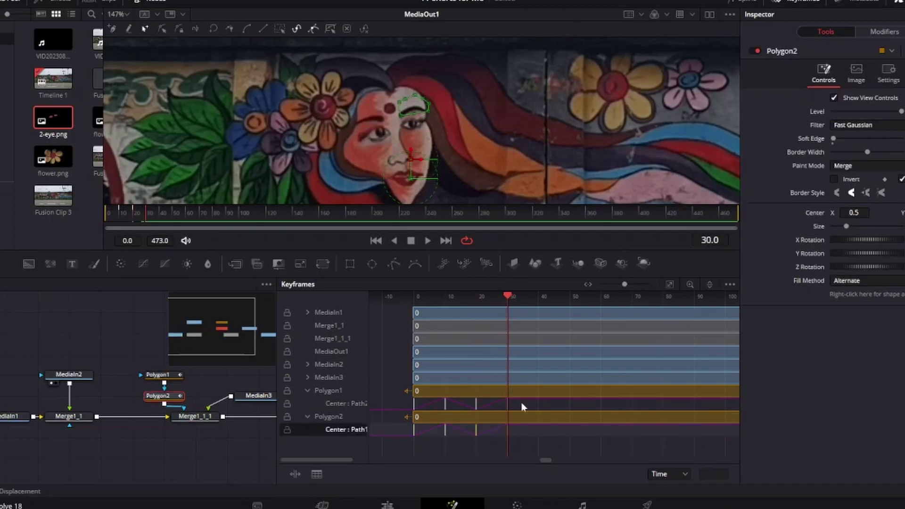
{"action": "left_click", "coordinate": [493, 409]}
{"action": "left_click", "coordinate": [524, 304]}
{"action": "left_click_drag", "start_coordinate": [526, 303], "coordinate": [538, 304]}
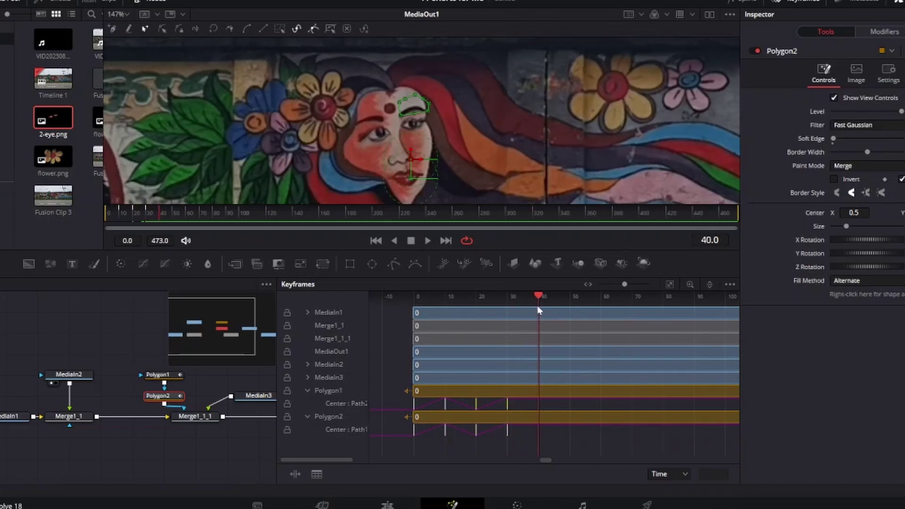
{"action": "left_click", "coordinate": [551, 404]}
{"action": "key", "text": "ctrl+v"}
{"action": "left_click", "coordinate": [513, 433]}
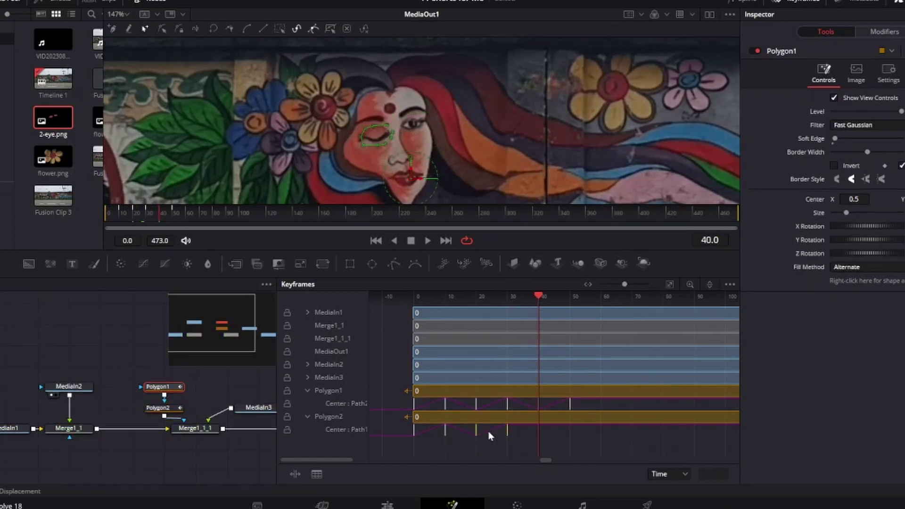
{"action": "left_click", "coordinate": [556, 430]}
{"action": "key", "text": "ctrl+v"}
{"action": "left_click_drag", "start_coordinate": [539, 298], "coordinate": [570, 298]}
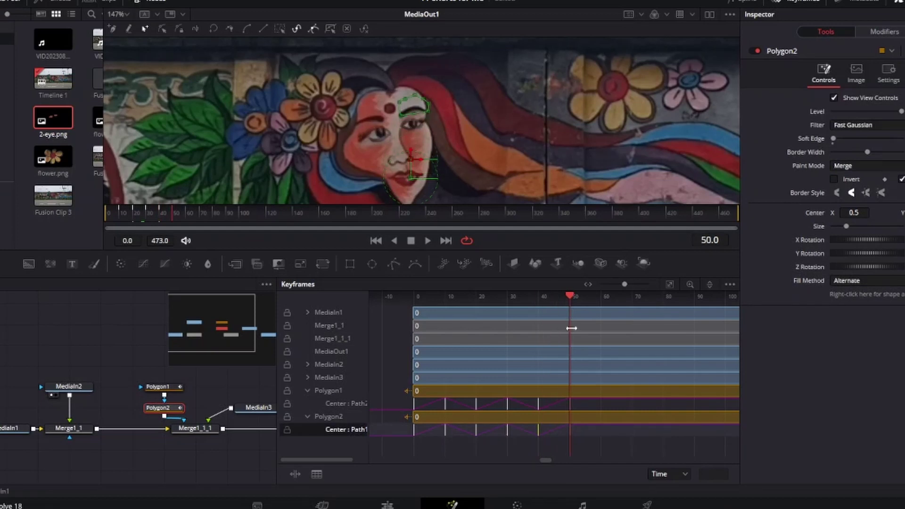
{"action": "left_click_drag", "start_coordinate": [586, 402], "coordinate": [521, 407]}
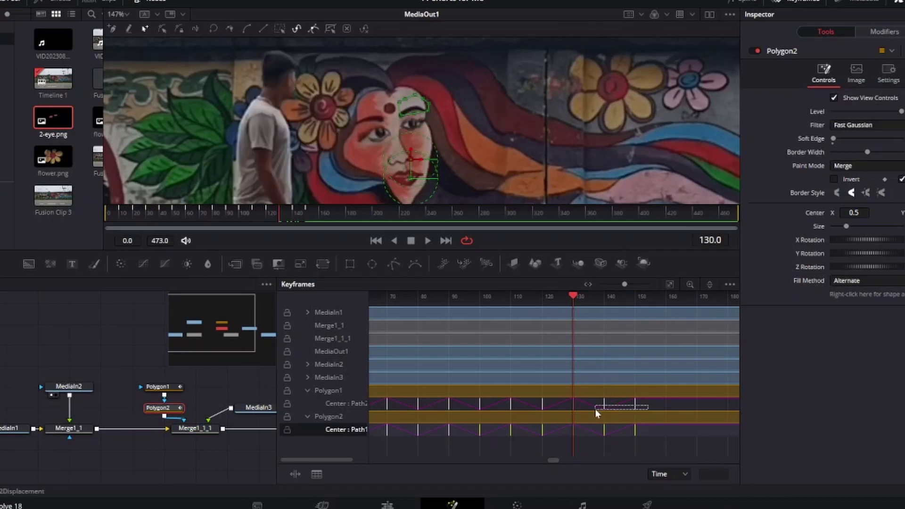
Delete the Center keyframes at frames 140 and 150 from both the Polygon1 and Polygon2 tracks
{"action": "key", "text": "Delete"}
{"action": "left_click_drag", "start_coordinate": [653, 429], "coordinate": [601, 434]}
{"action": "key", "text": "Delete"}
Play the shot to frame 156, and resume the blink keyframes on both polygon masks from frame 160 to 190
{"action": "key", "text": "space"}
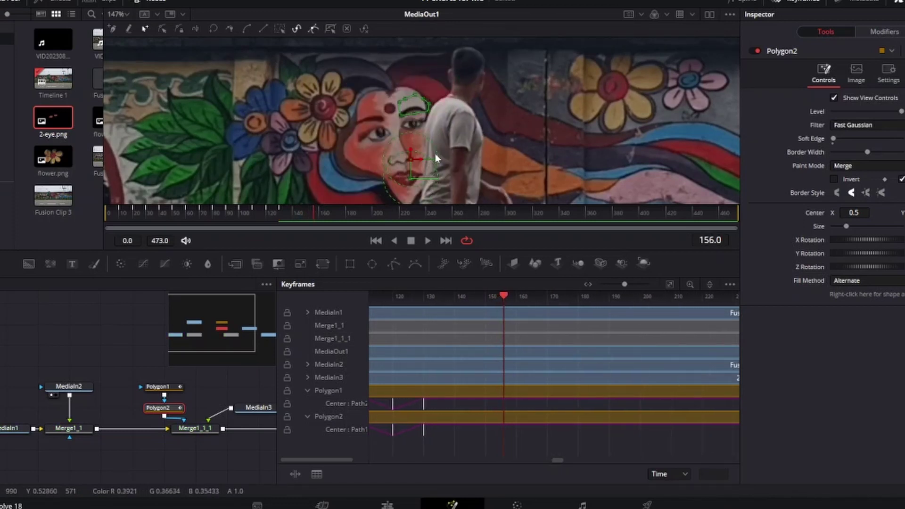
{"action": "left_click", "coordinate": [409, 241]}
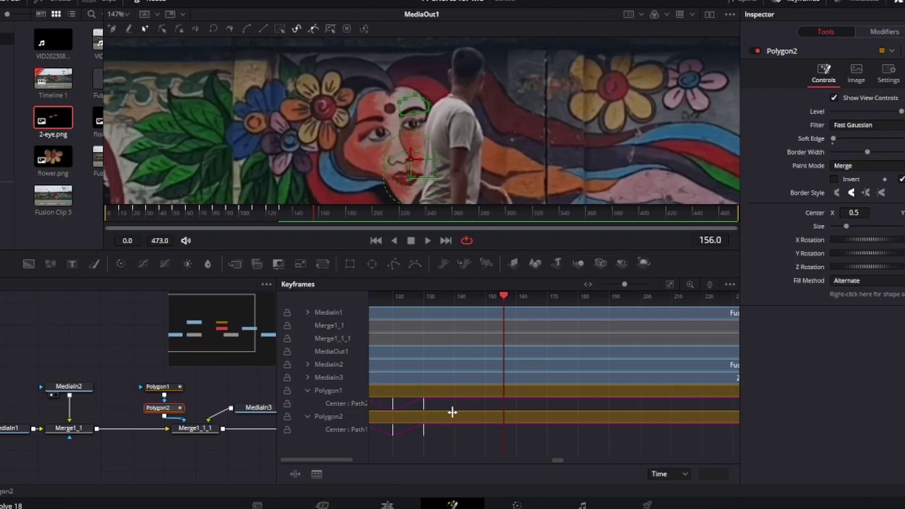
{"action": "left_click_drag", "start_coordinate": [505, 299], "coordinate": [514, 302]}
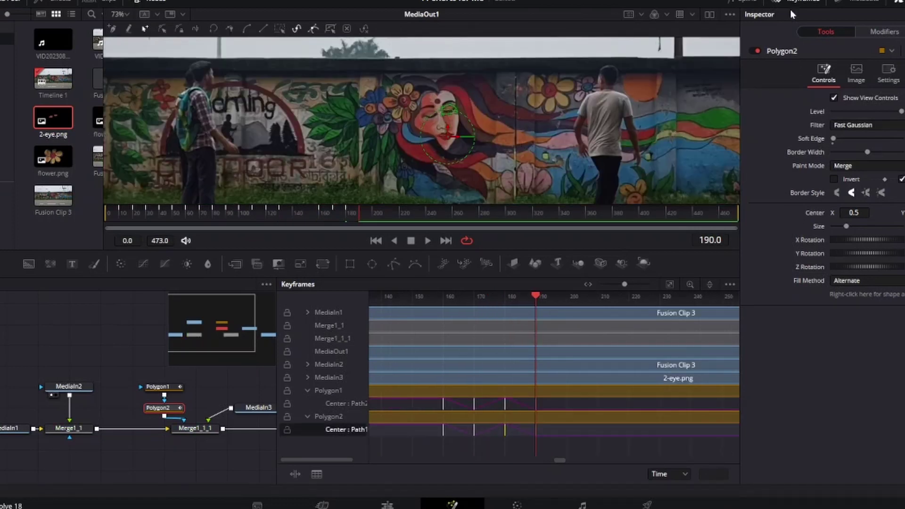
Replace the Keyframes editor with the Spline editor and show the Polygon1 and Polygon2 displacement curves fitted to the graph
{"action": "left_click", "coordinate": [795, 2]}
{"action": "left_click", "coordinate": [736, 2]}
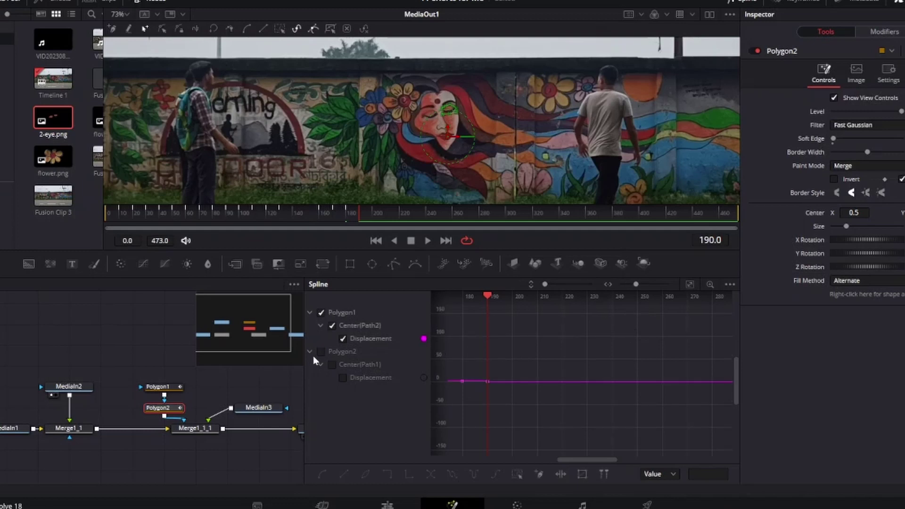
{"action": "left_click", "coordinate": [690, 285]}
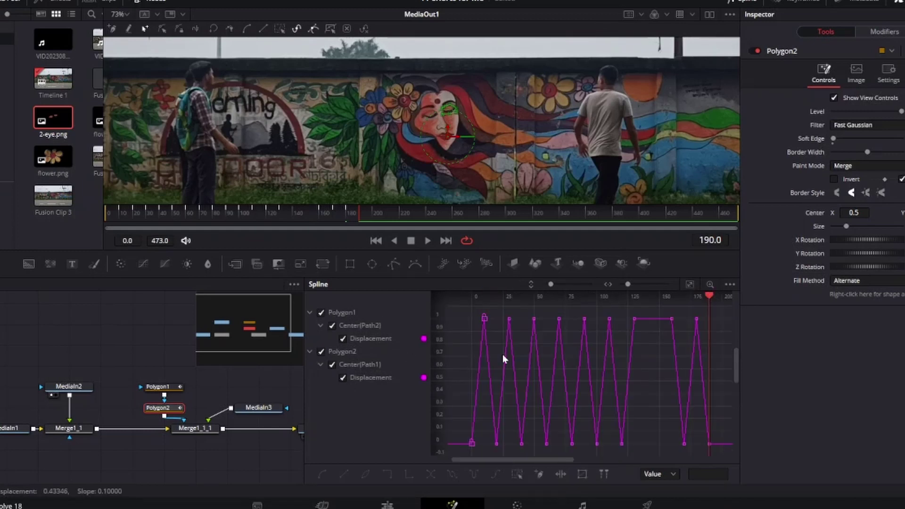
Select all keyframes on both displacement curves and smooth them
{"action": "scroll", "coordinate": [488, 359], "scroll_direction": "down", "scroll_amount": 2}
{"action": "left_click_drag", "start_coordinate": [488, 359], "coordinate": [520, 359]}
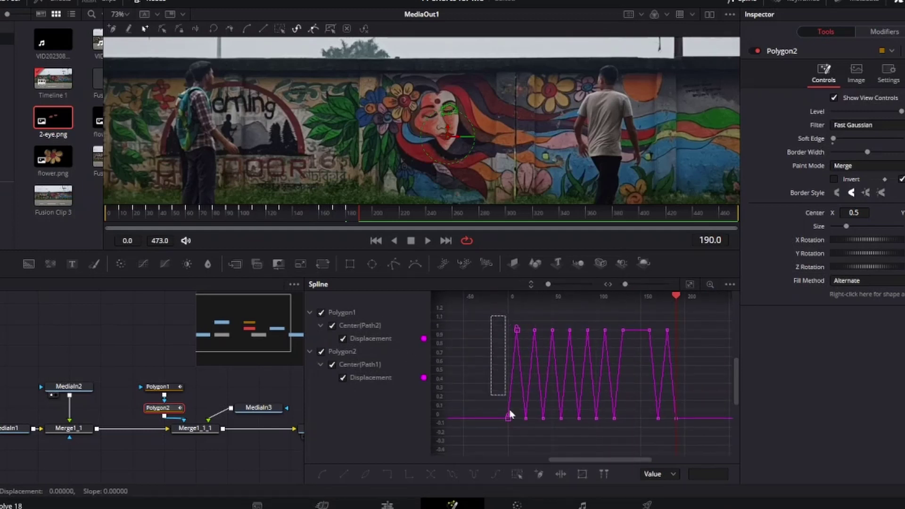
{"action": "left_click_drag", "start_coordinate": [693, 438], "coordinate": [693, 437]}
{"action": "key", "text": "shift+s"}
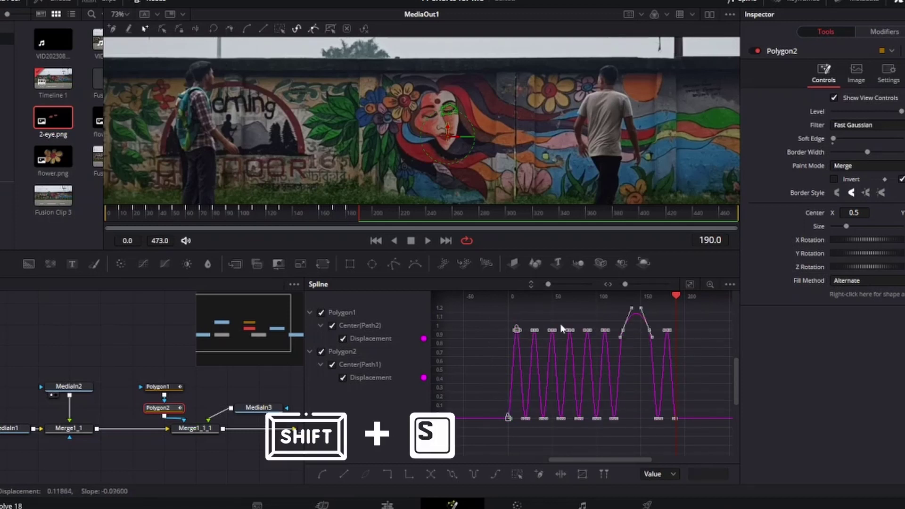